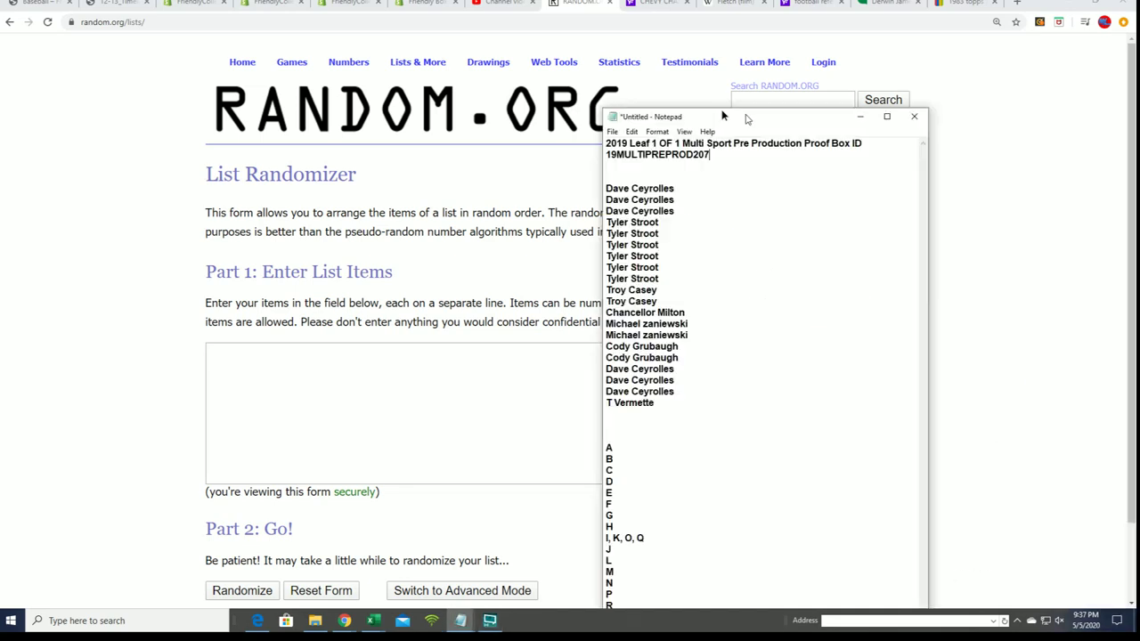
Copy the 20 owner names from the Notepad notes
left_click_drag(722, 115, 582, 83)
left_click_drag(497, 369, 444, 154)
right_click(465, 164)
left_click(472, 207)
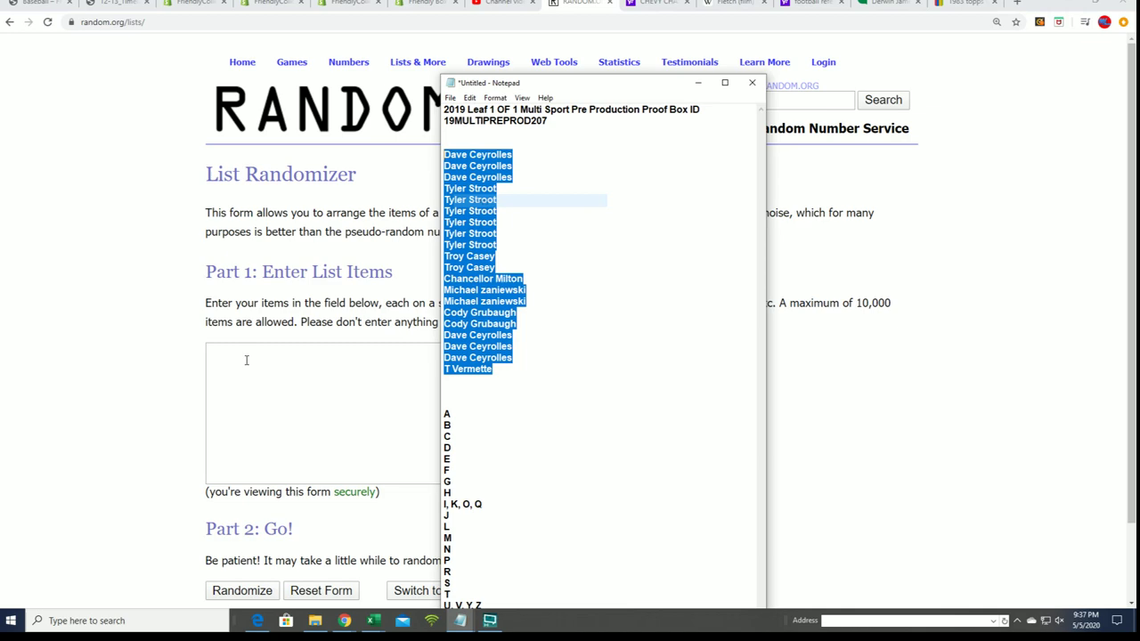
Paste the owner names into the List Randomizer box and check the 20-item count
left_click(246, 359)
right_click(233, 358)
left_click(260, 451)
scroll(636, 451, "down", 1)
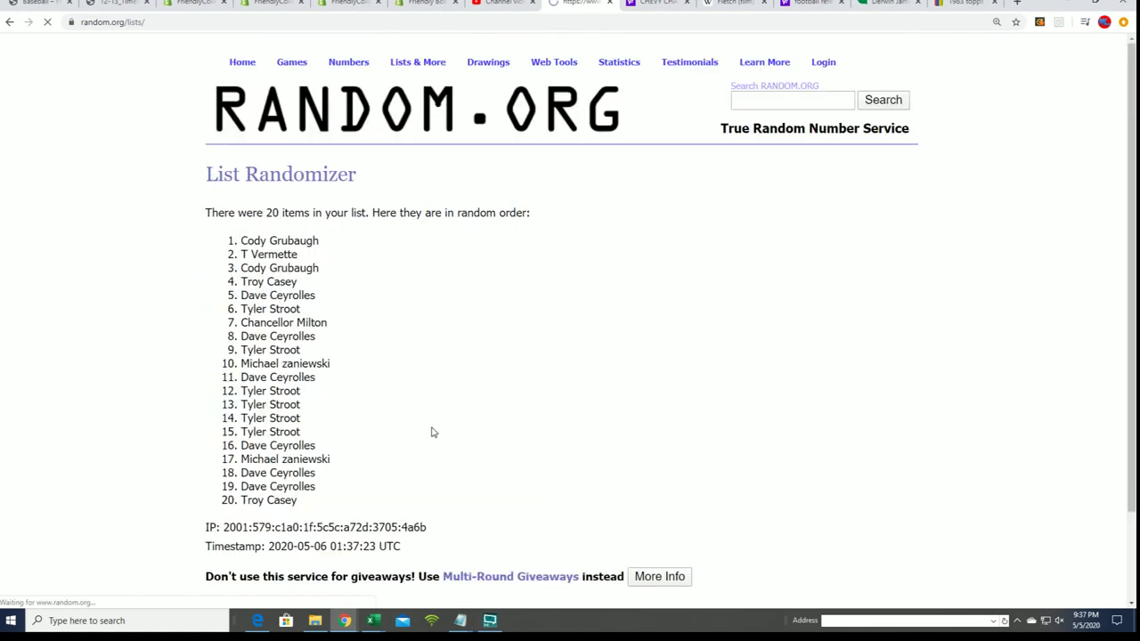
scroll(288, 420, "down", 1)
scroll(306, 354, "up", 1)
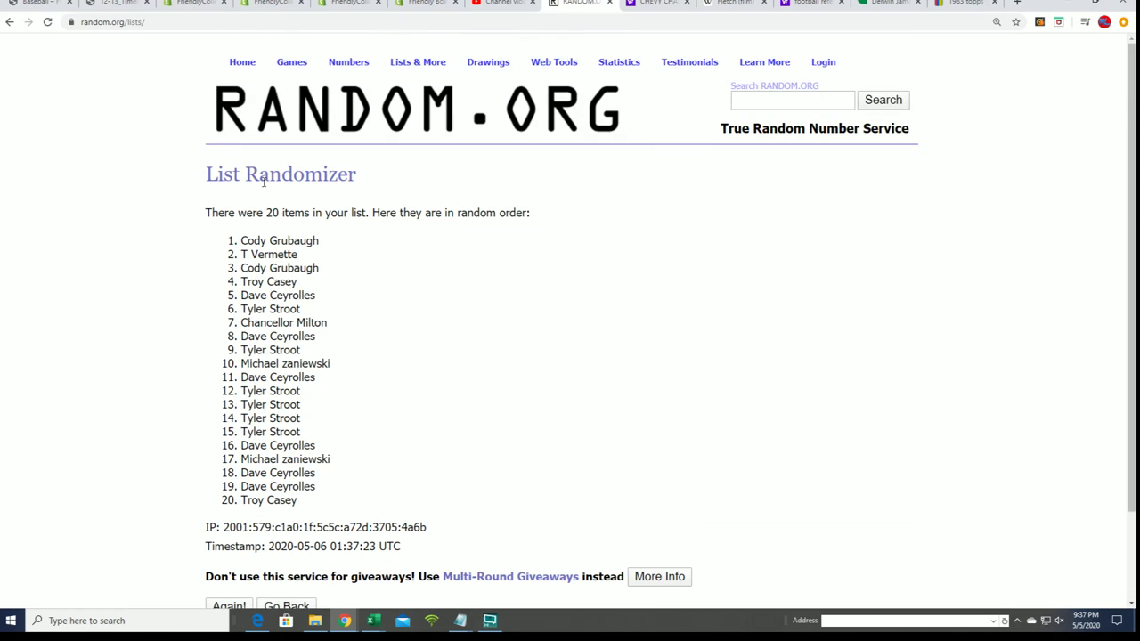
left_click_drag(264, 213, 322, 214)
key("alt+Tab")
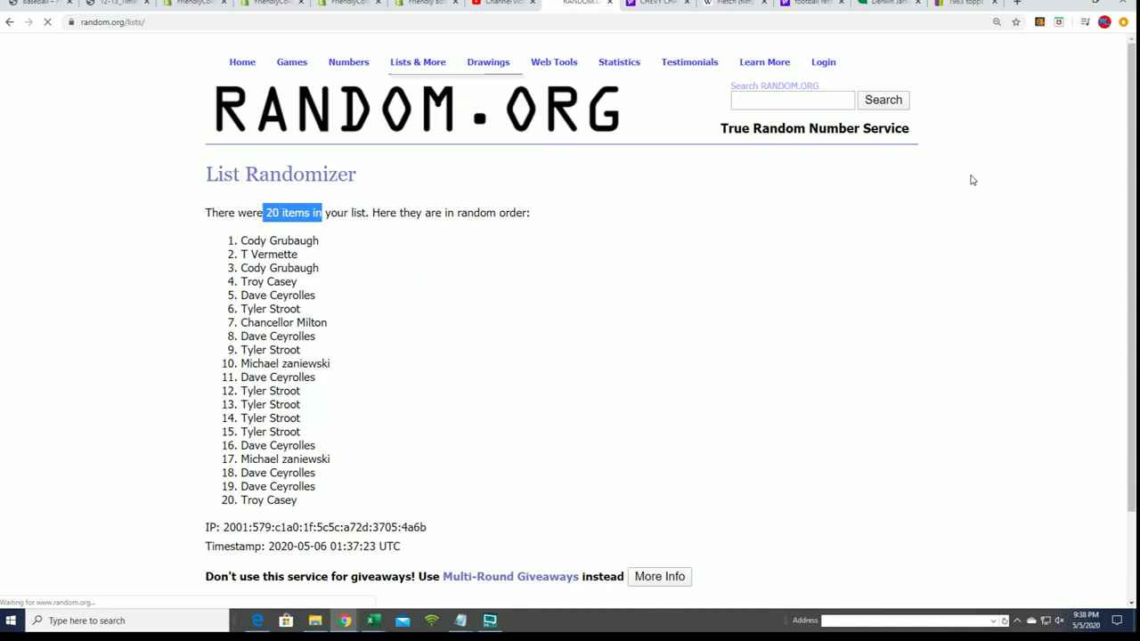
Go back to the empty form and paste the owner names, copied again from the notes
left_click(461, 620)
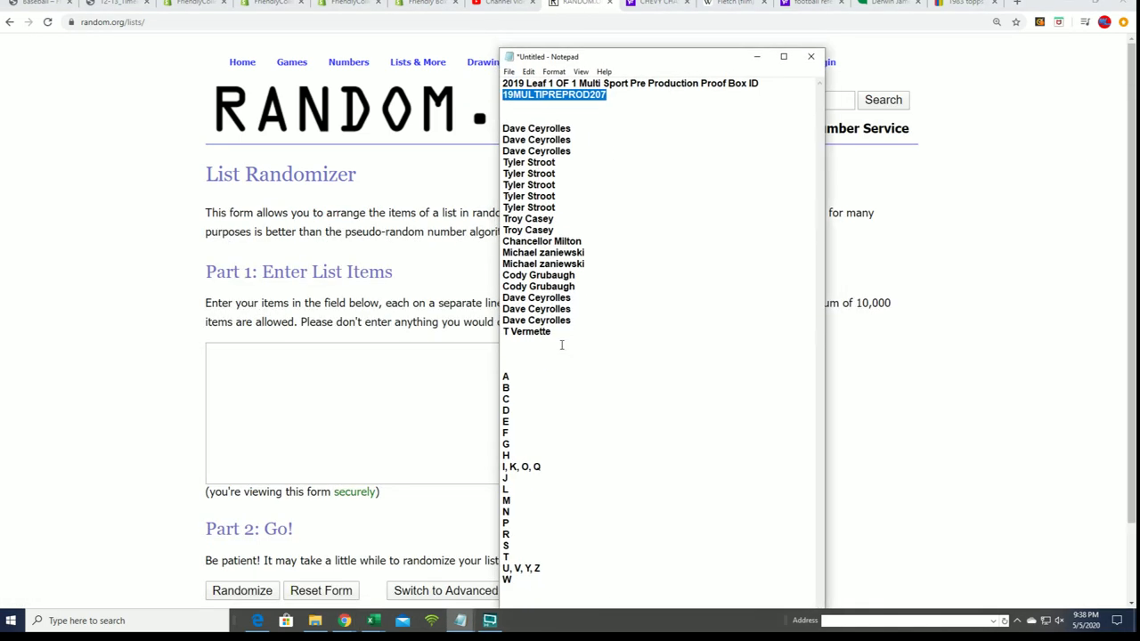
left_click_drag(561, 345, 503, 130)
right_click(505, 133)
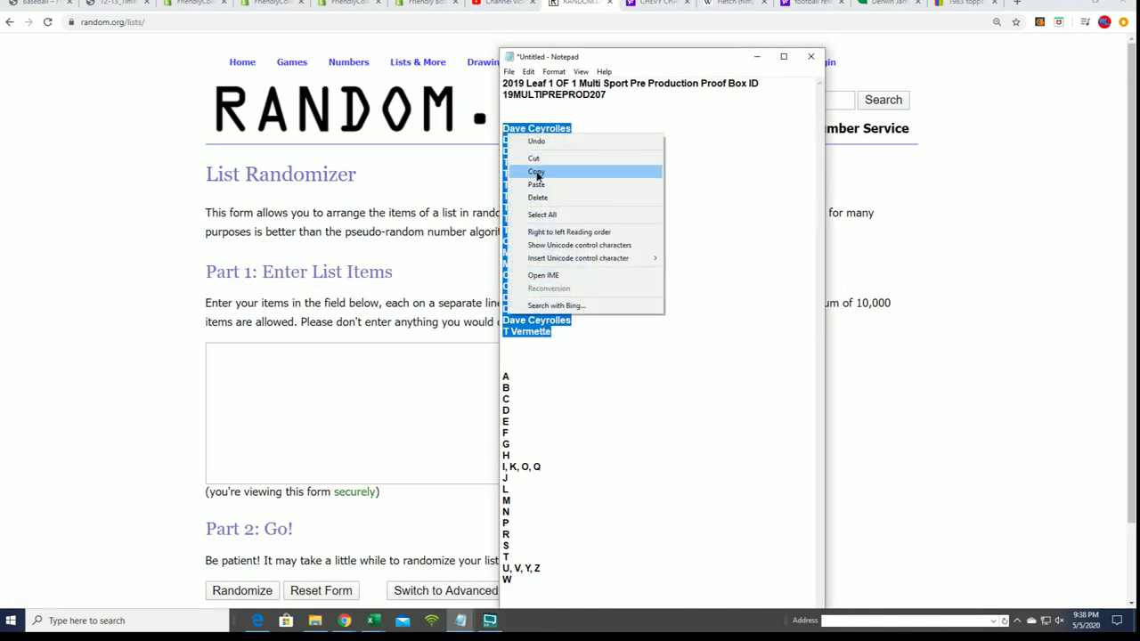
left_click(536, 172)
left_click(267, 369)
right_click(269, 367)
left_click(300, 457)
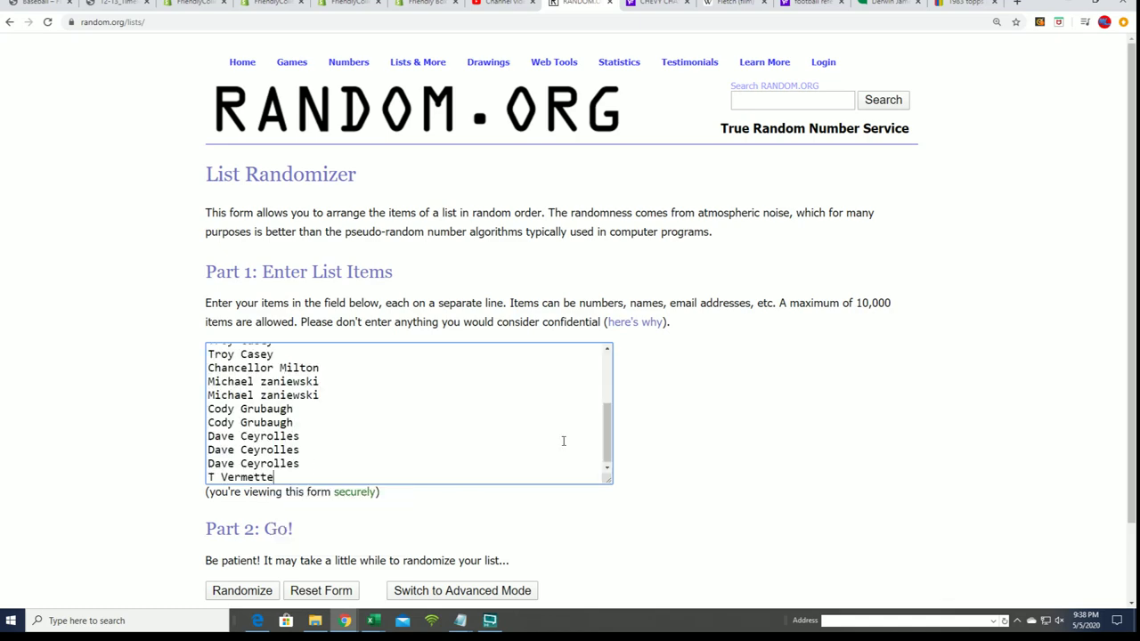
Randomize the 19-name list, then reshuffle it until it has been randomized 7 times
scroll(483, 527, "down", 1)
left_click(241, 502)
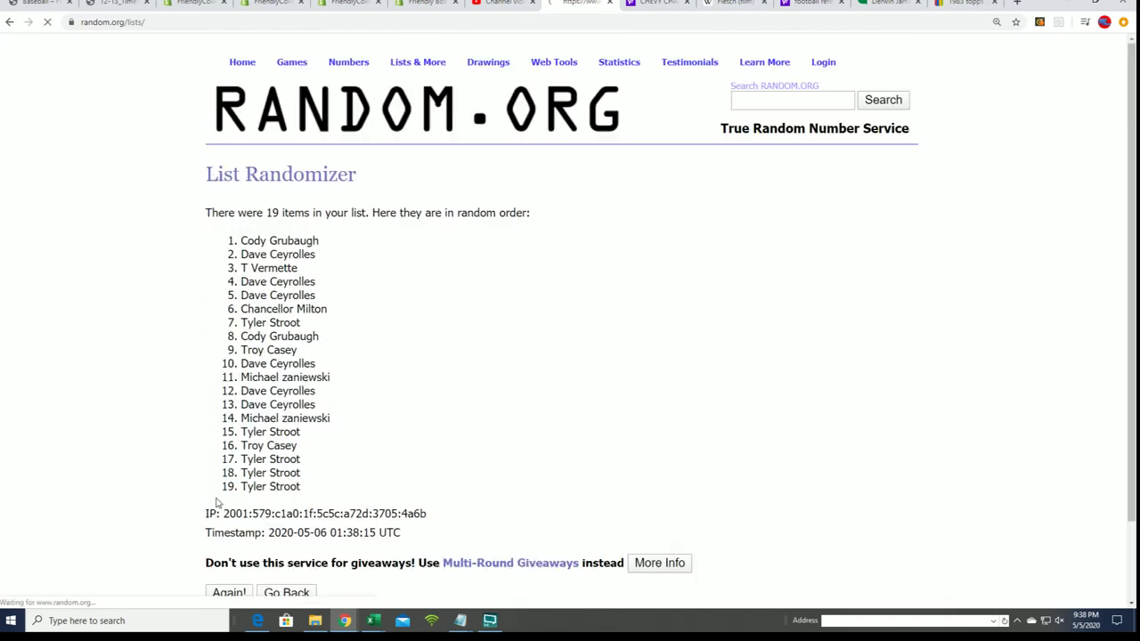
scroll(217, 503, "down", 1)
left_click(252, 499)
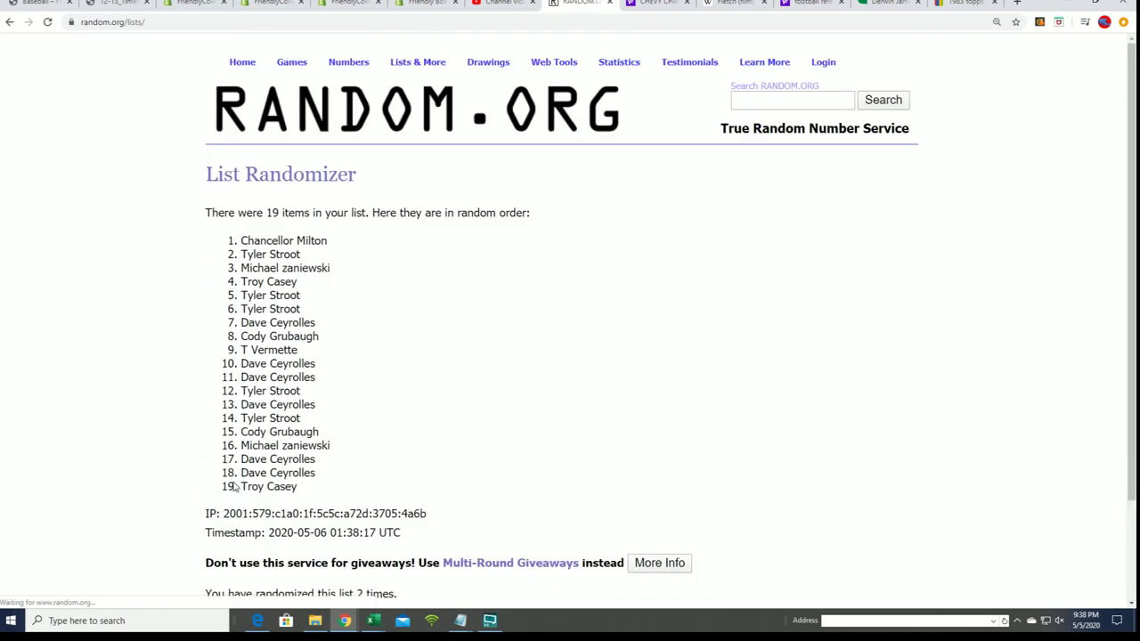
left_click(229, 500)
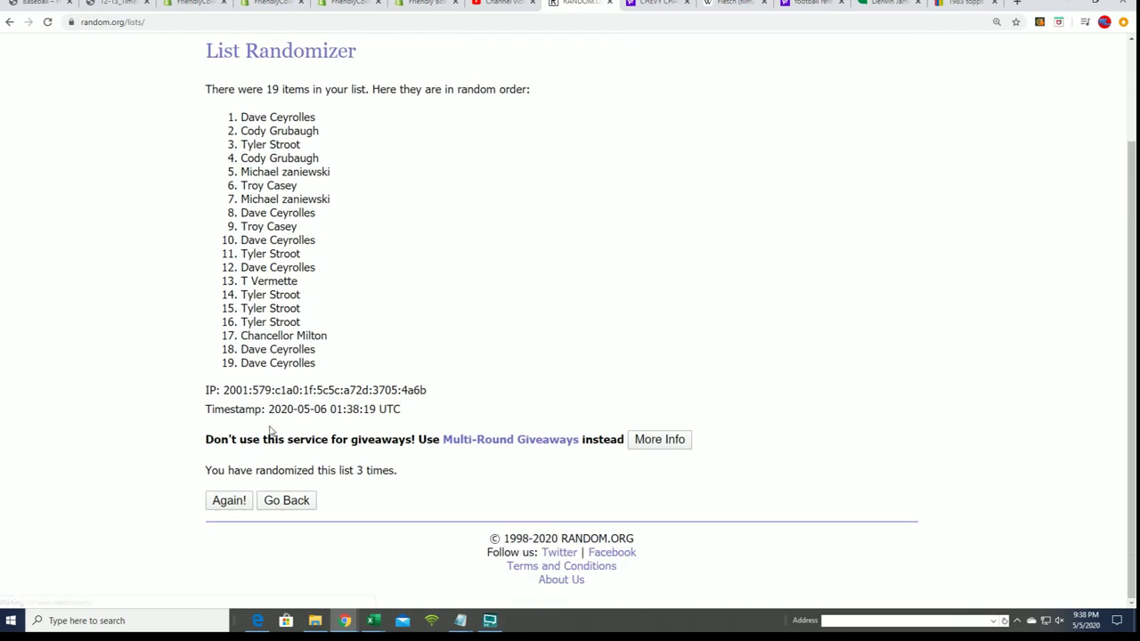
left_click(233, 500)
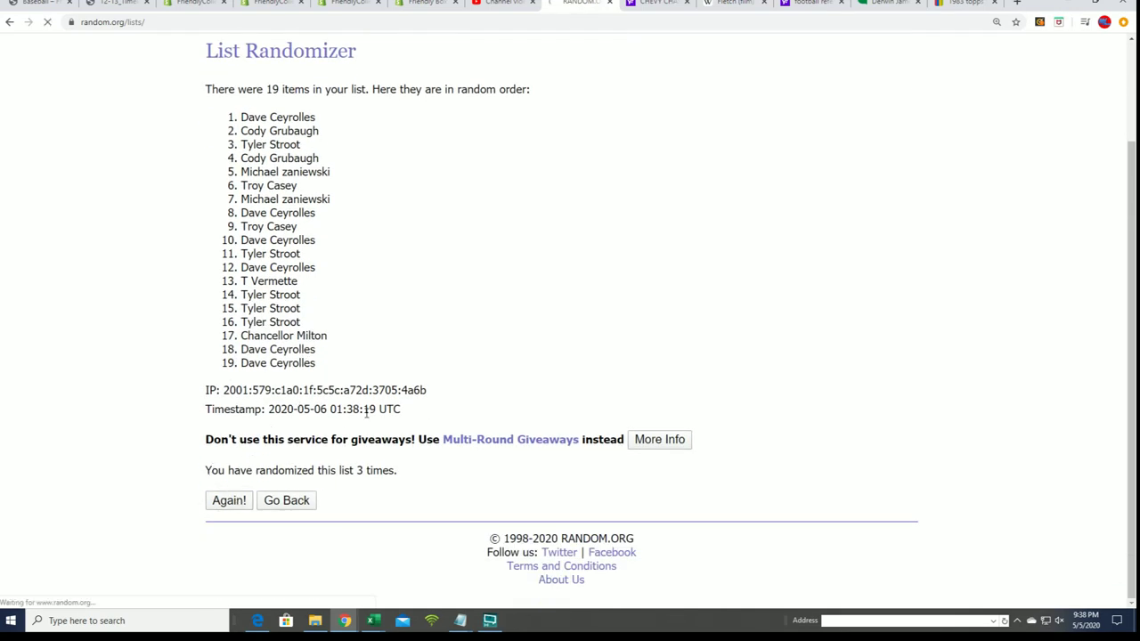
left_click(229, 500)
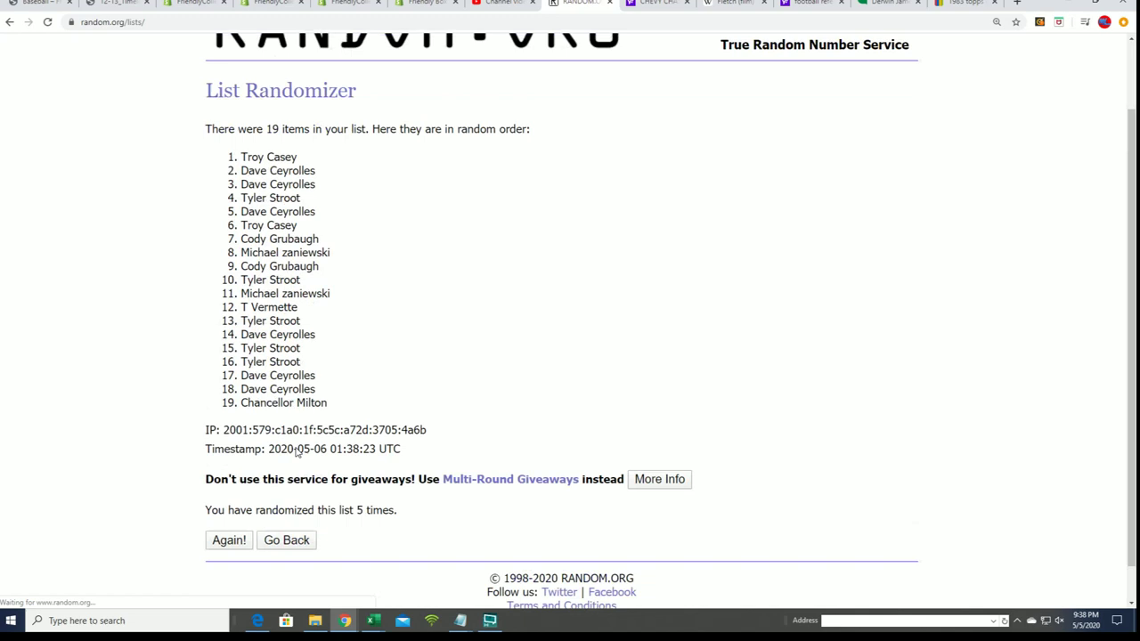
left_click(230, 502)
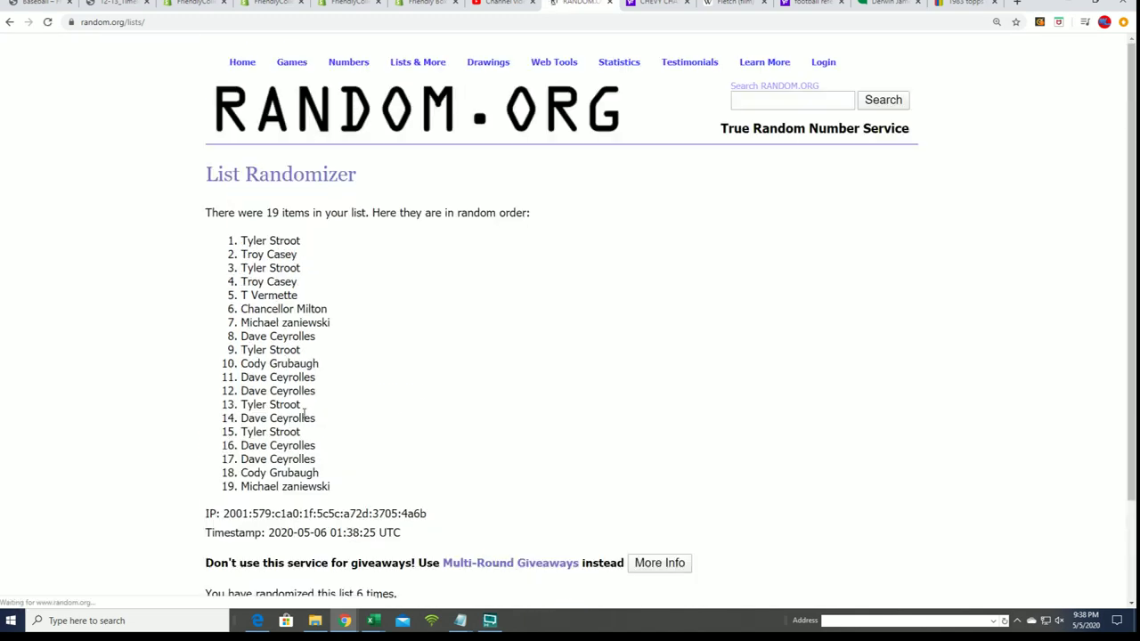
left_click(229, 500)
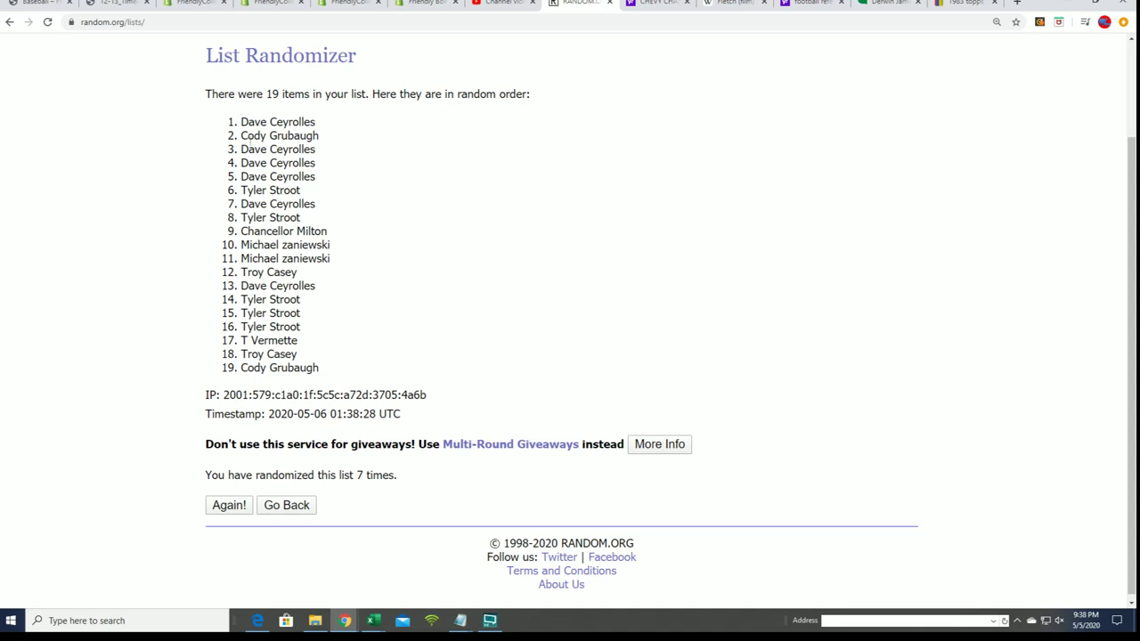
Copy the 19 shuffled names from the randomizer results
left_click_drag(241, 121, 323, 366)
right_click(279, 289)
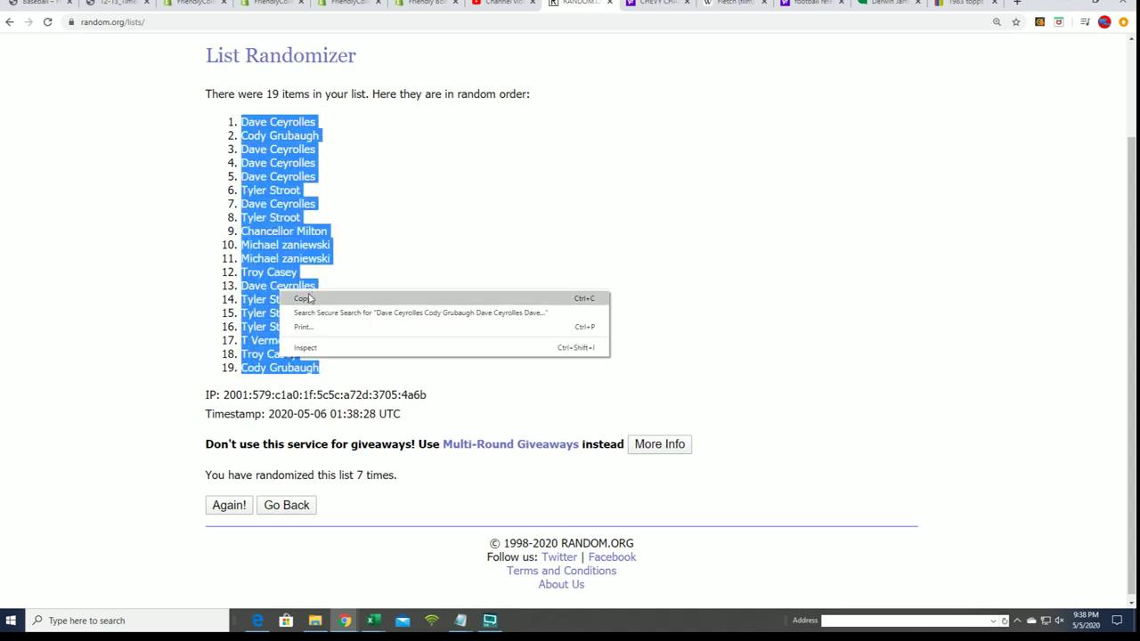
left_click(309, 299)
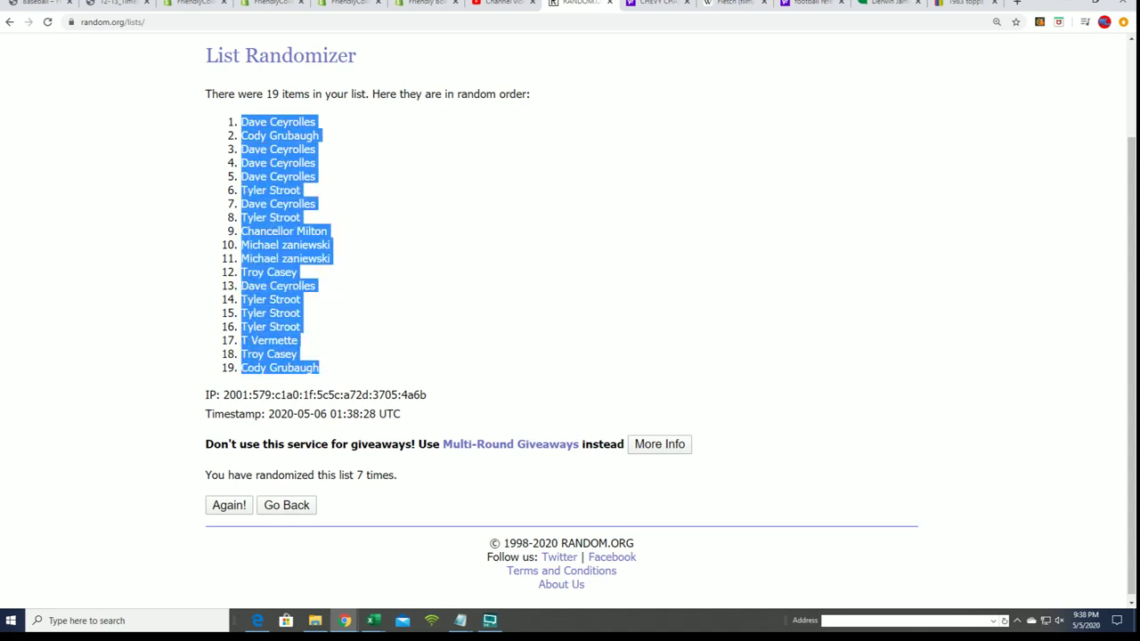
Paste the names into Excel cells A2:A20 as plain text via Paste Special, then minimize Excel
key("alt+Tab")
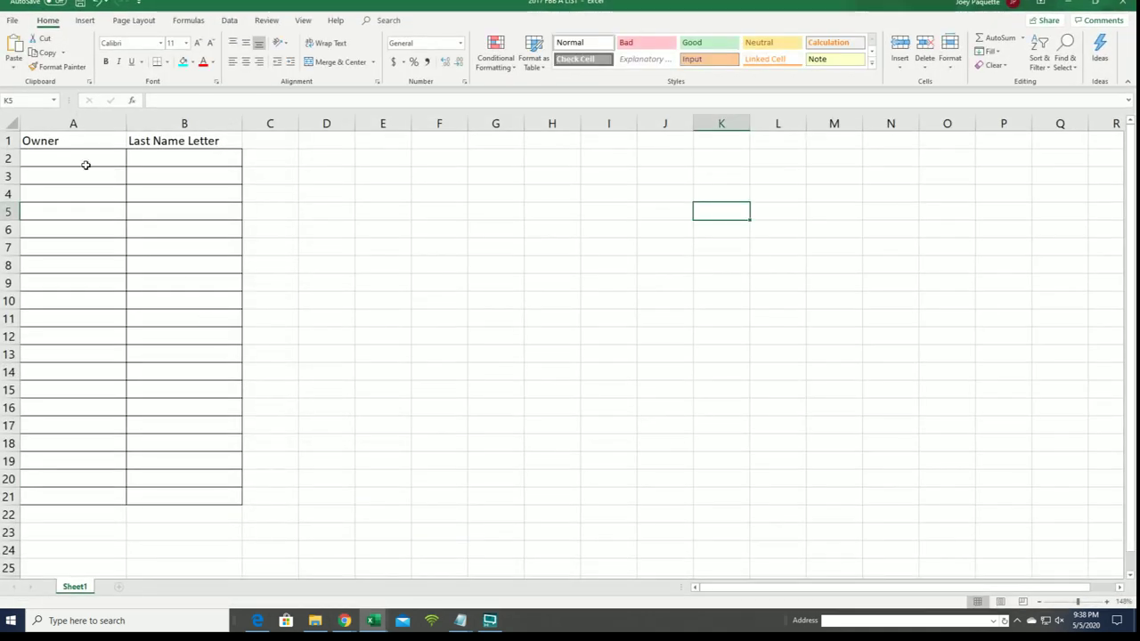
left_click(76, 158)
right_click(76, 158)
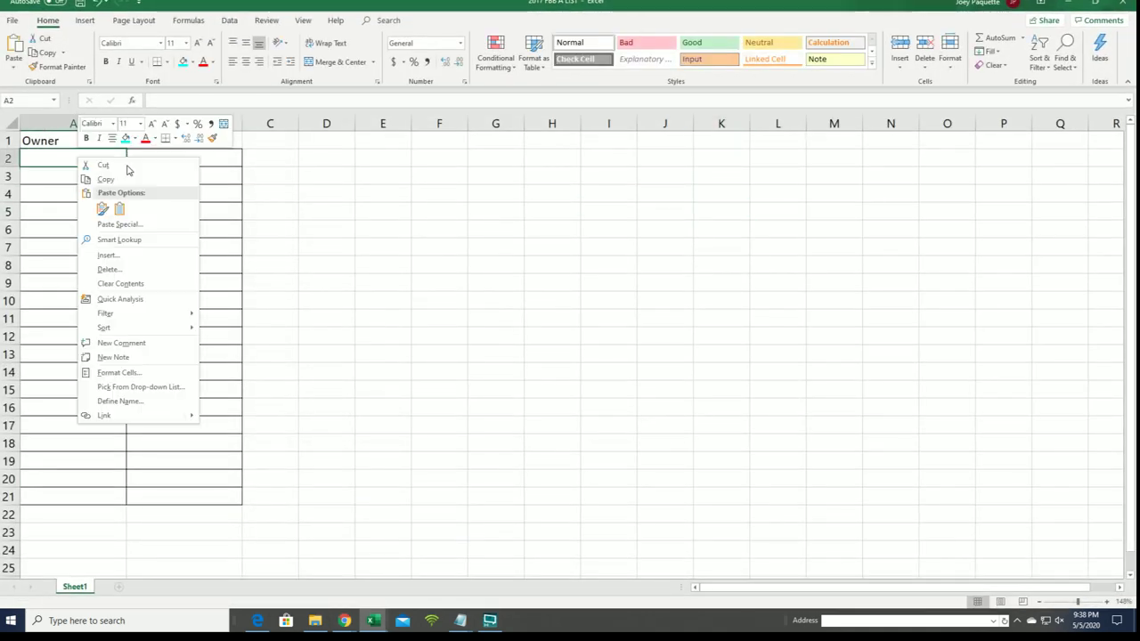
left_click(116, 223)
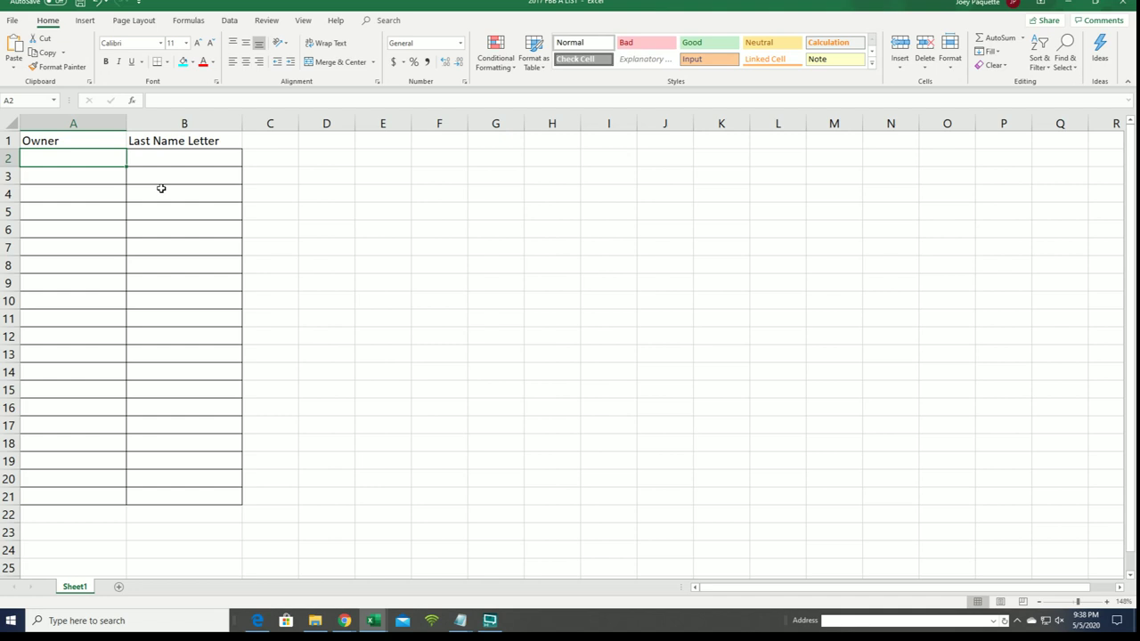
left_click(36, 165)
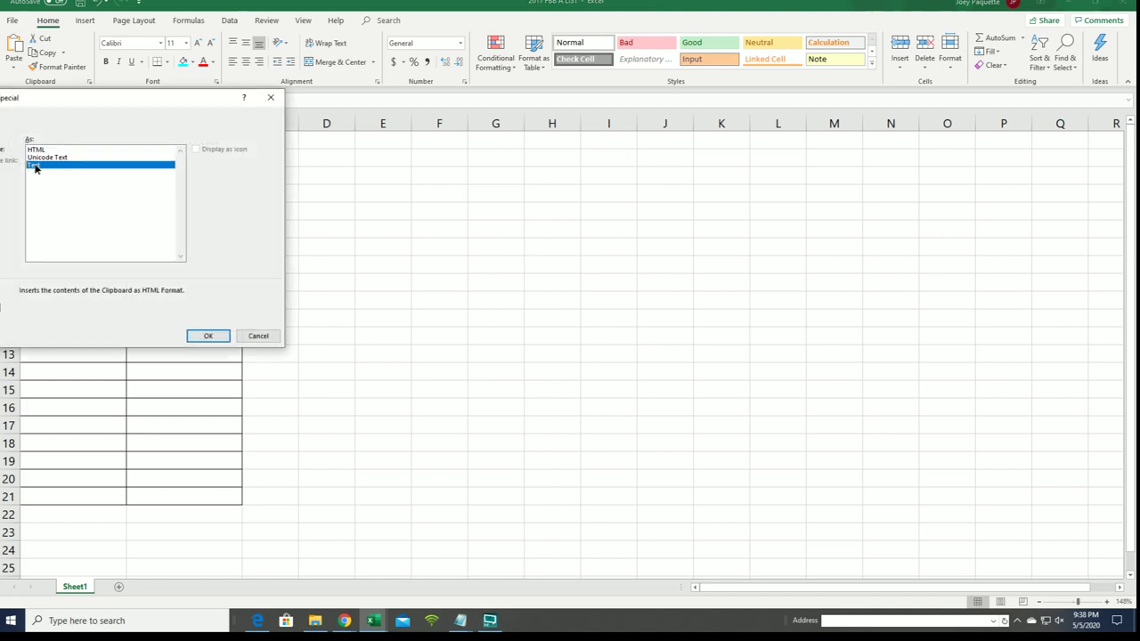
left_click(206, 337)
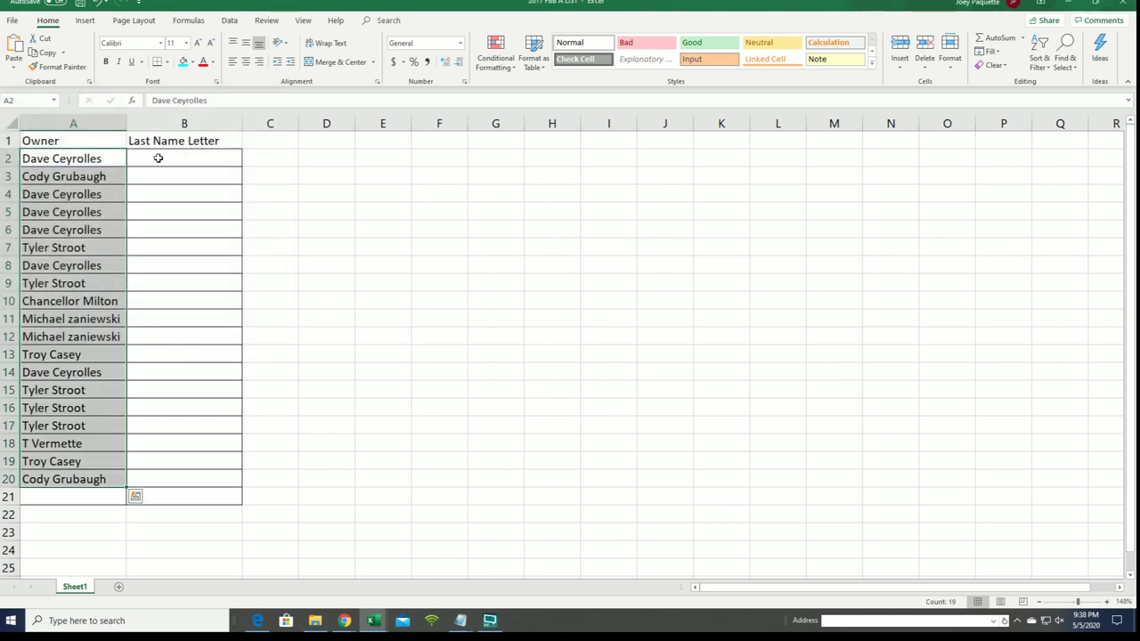
left_click(1067, 3)
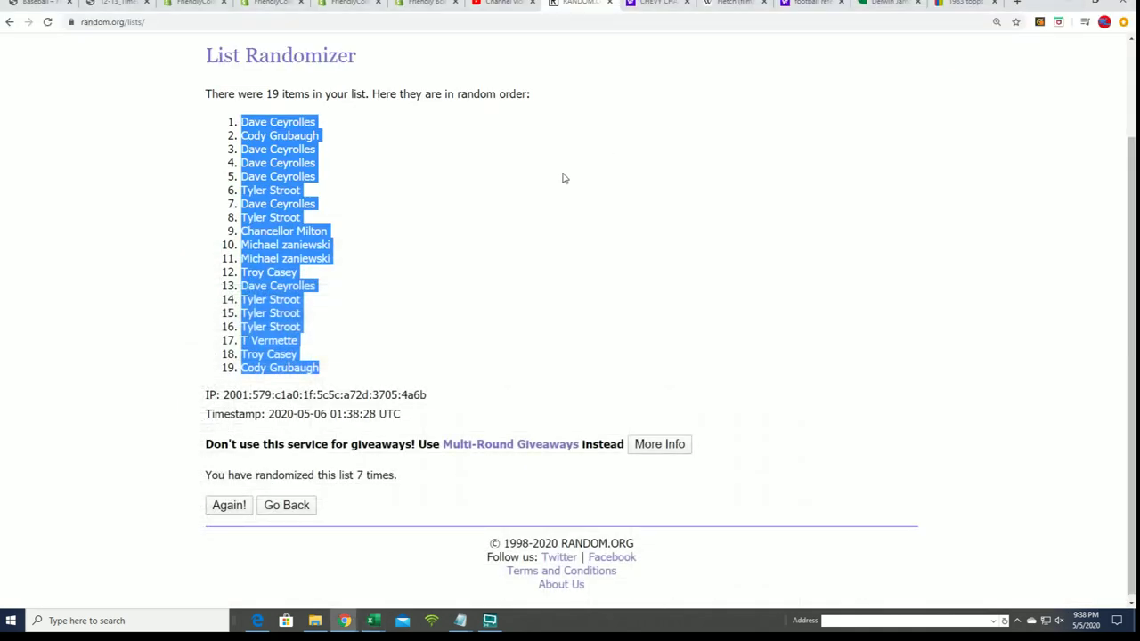
Open a fresh List Randomizer and paste in the 19 letter groups copied from the notes
scroll(563, 178, "up", 3)
mouse_move(417, 61)
left_click(419, 100)
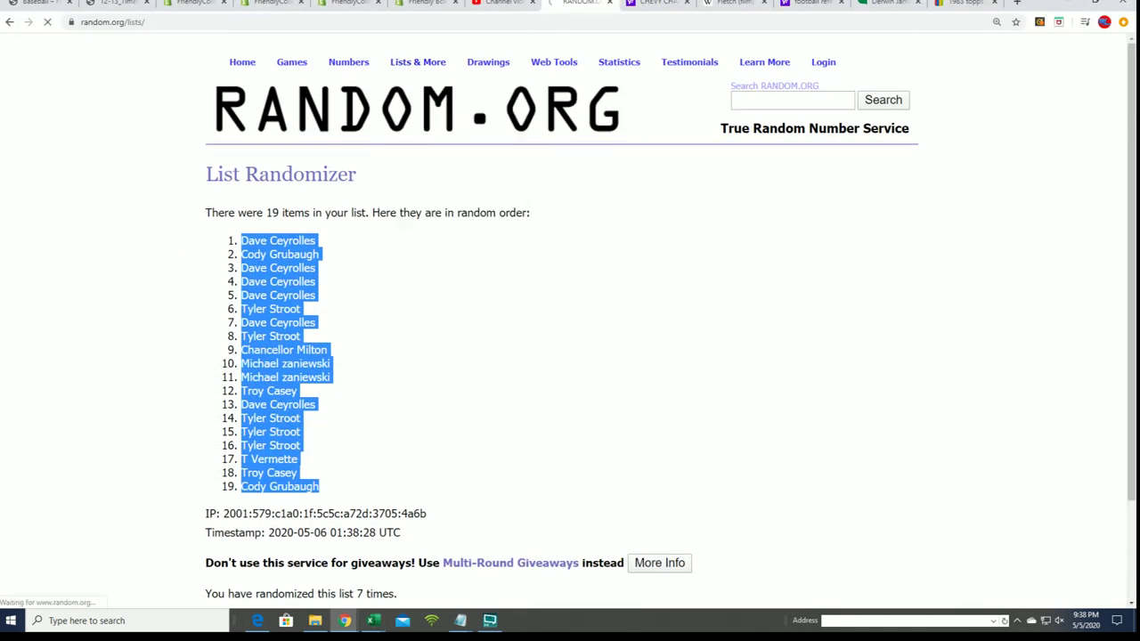
key("alt+Tab")
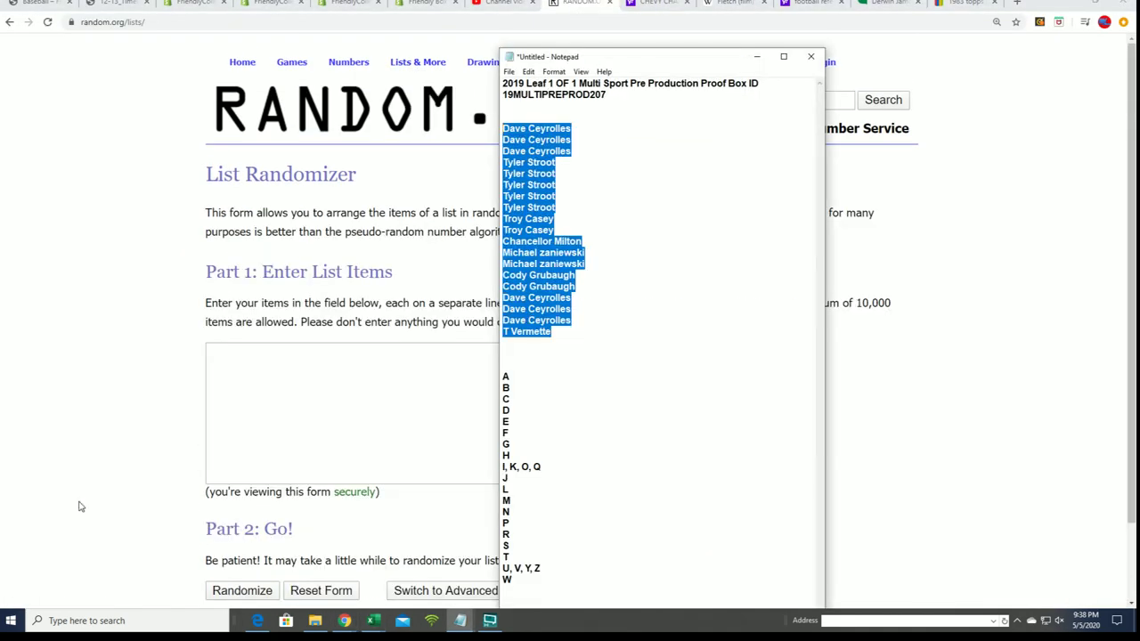
left_click_drag(516, 581, 505, 376)
right_click(505, 375)
left_click(528, 415)
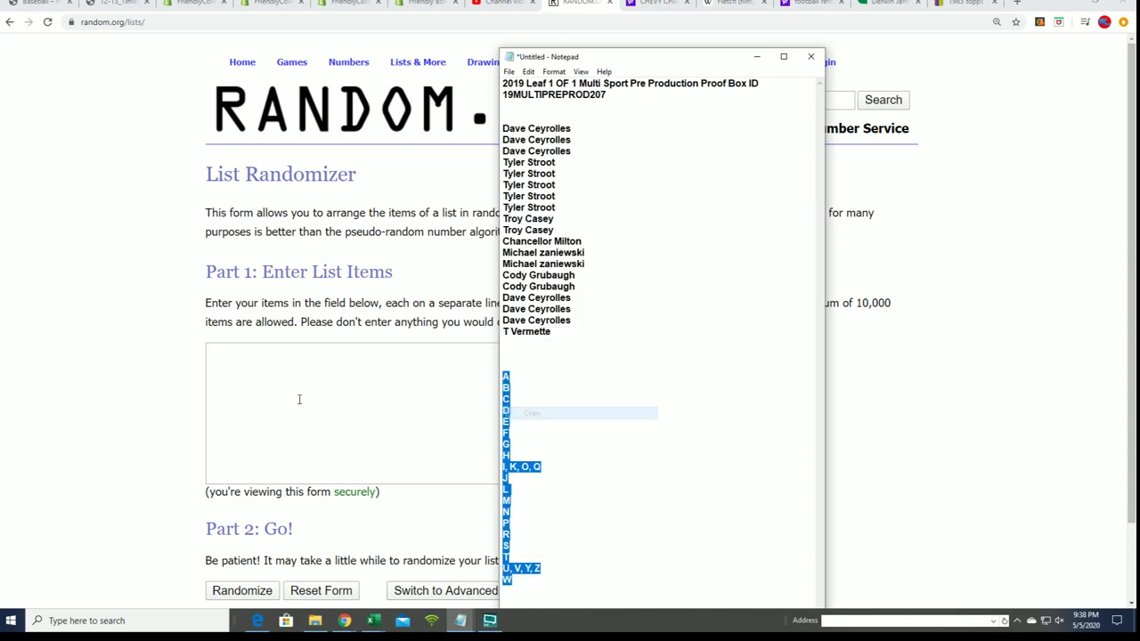
right_click(235, 355)
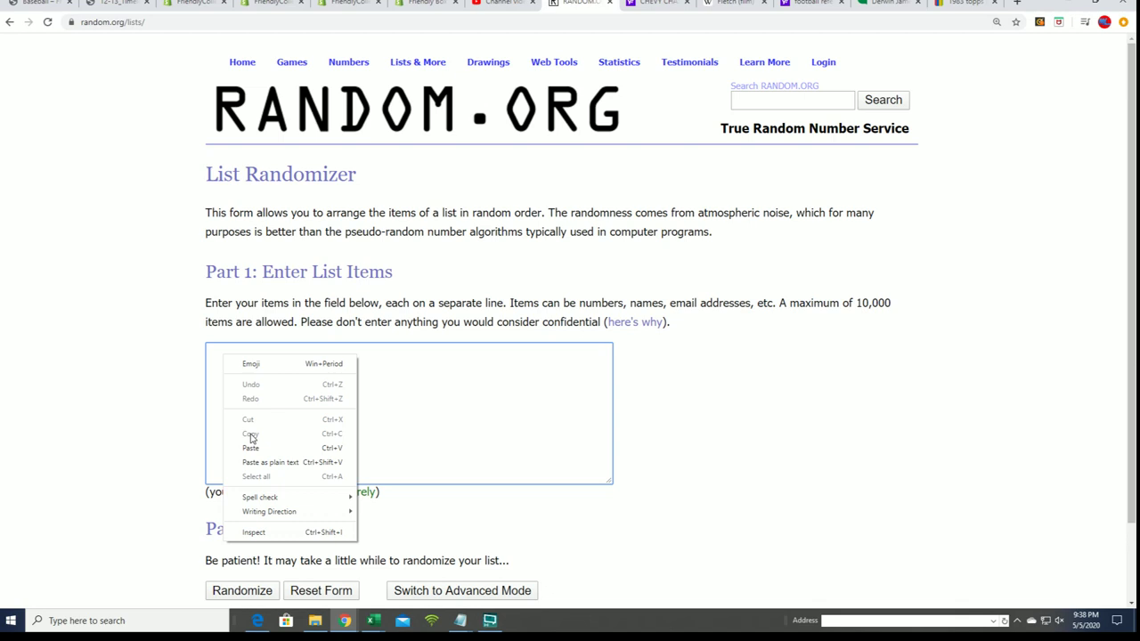
left_click(253, 445)
Randomize the letter list, then reshuffle it to 7 total shuffles, ending with I, K, O, Q first
scroll(697, 422, "down", 2)
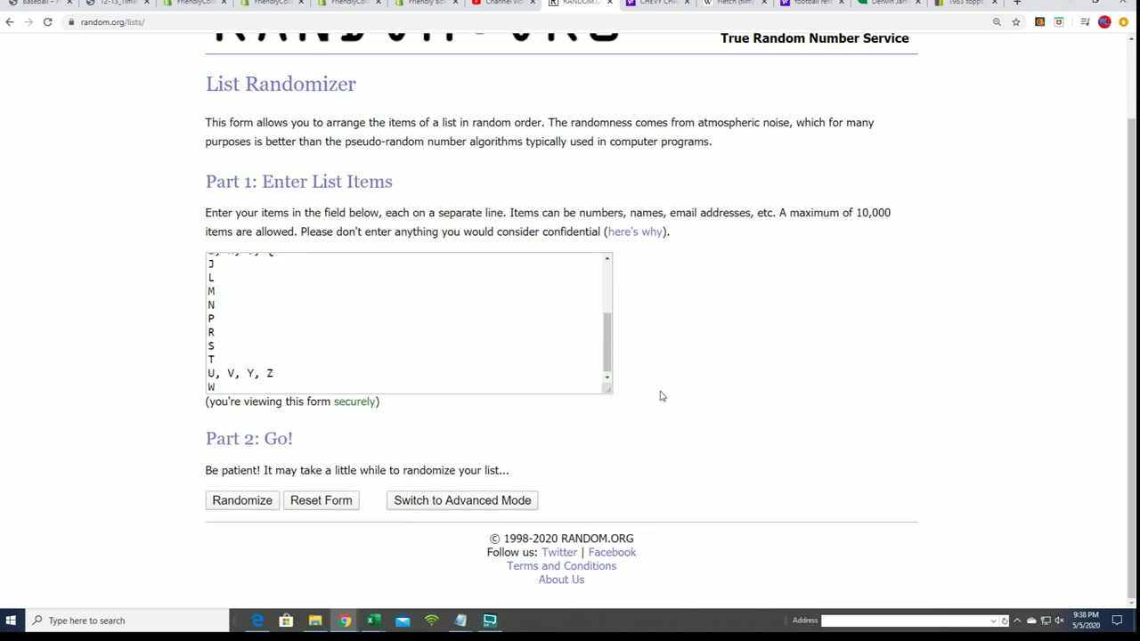
left_click(228, 510)
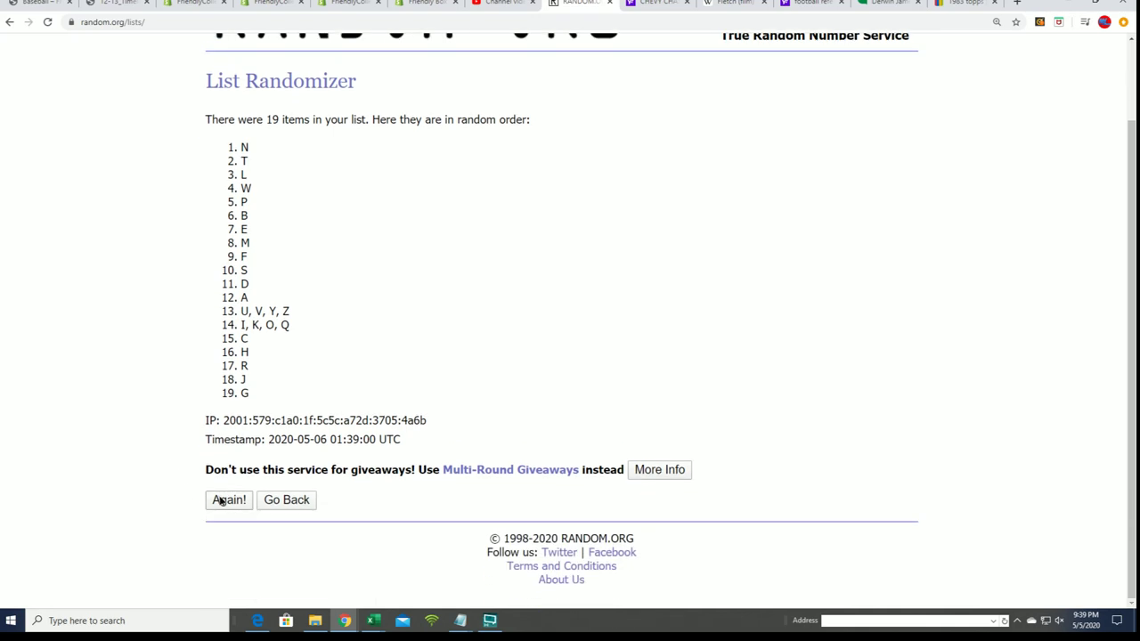
left_click(226, 499)
left_click(223, 500)
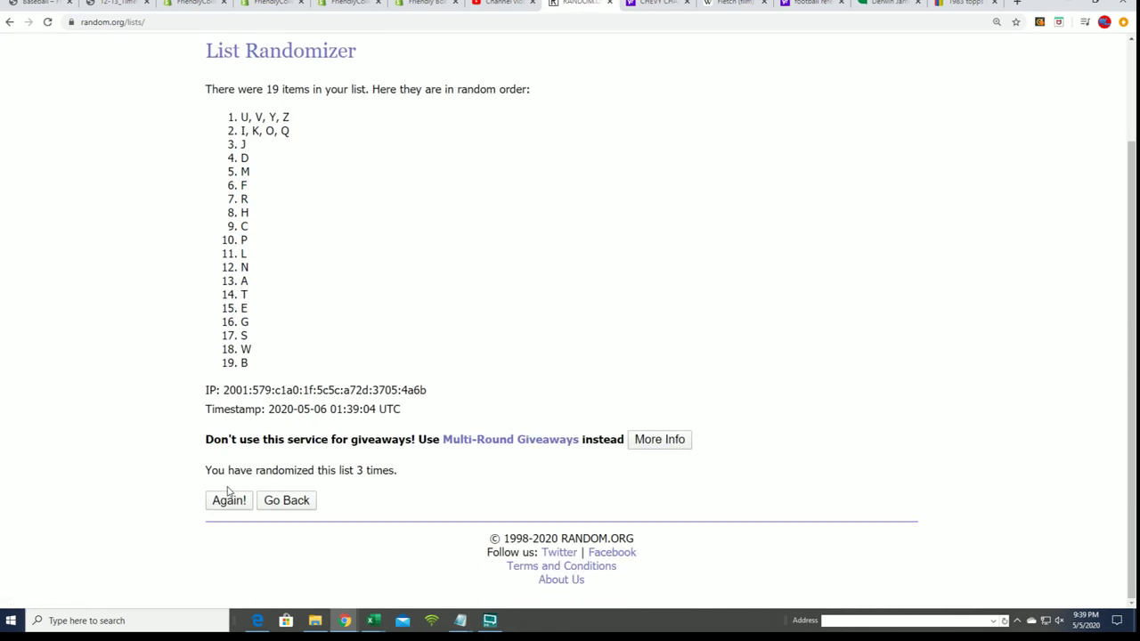
left_click(227, 497)
scroll(383, 348, "down", 3)
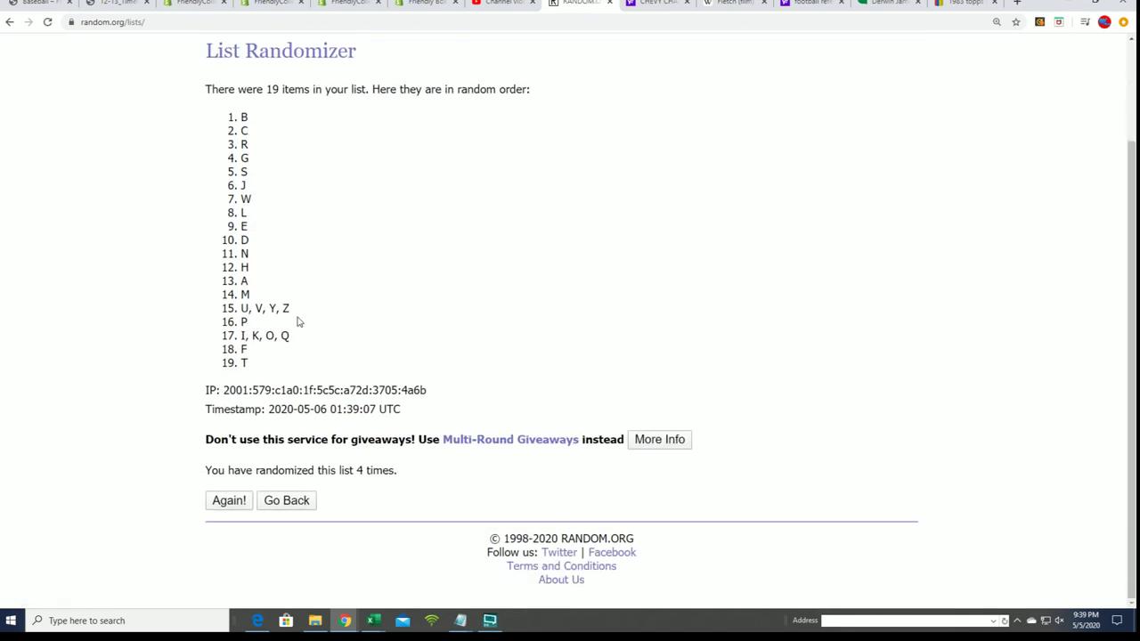
left_click(227, 501)
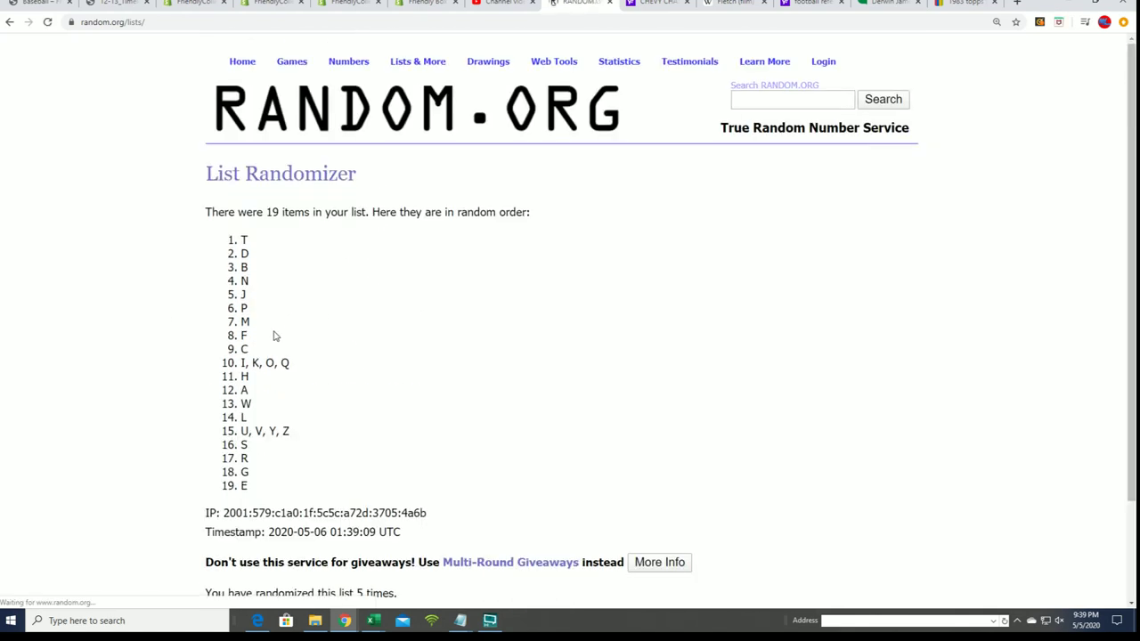
left_click(229, 501)
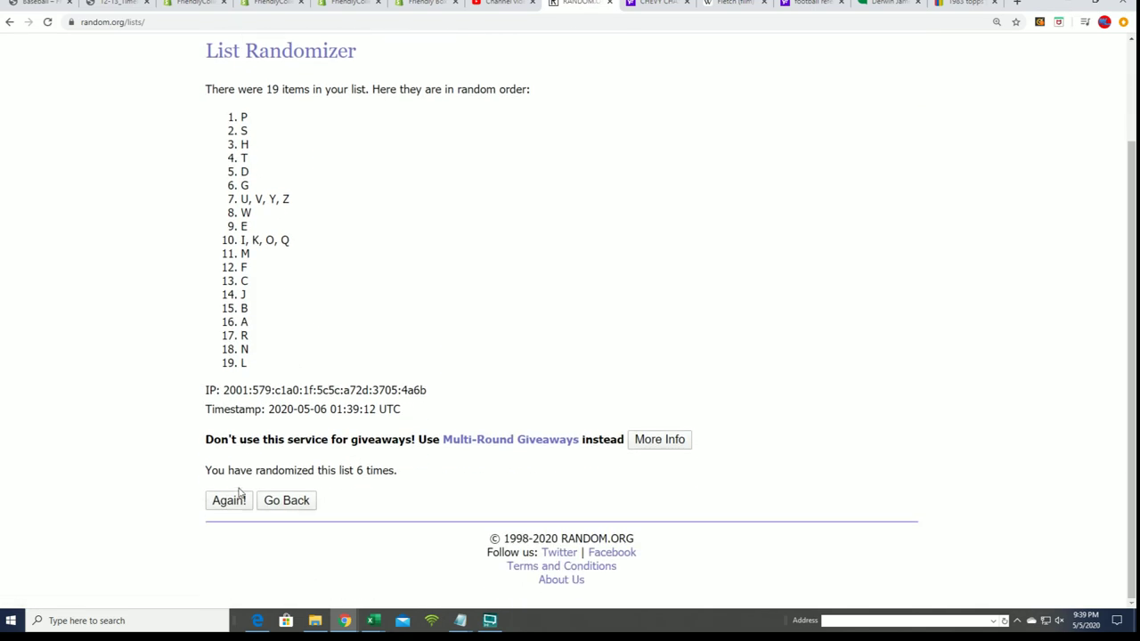
left_click(227, 502)
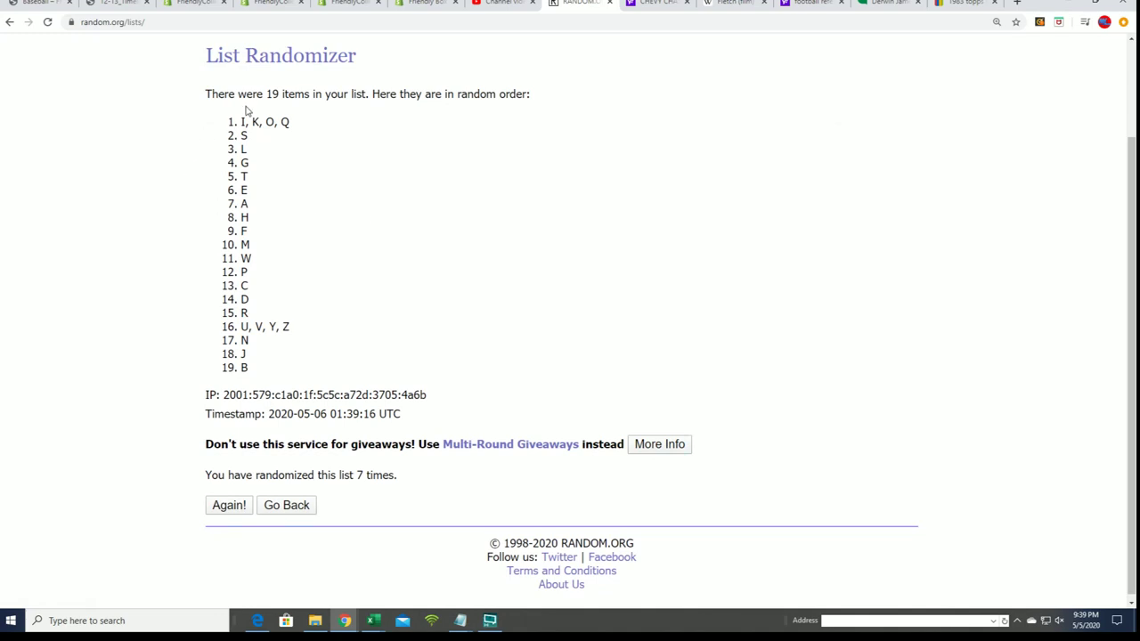
Copy the 19 shuffled letter groups from the randomizer results
mouse_move(240, 114)
left_mouse_down()
mouse_move(270, 226)
mouse_move(285, 374)
mouse_move(274, 320)
left_mouse_up()
right_click(274, 319)
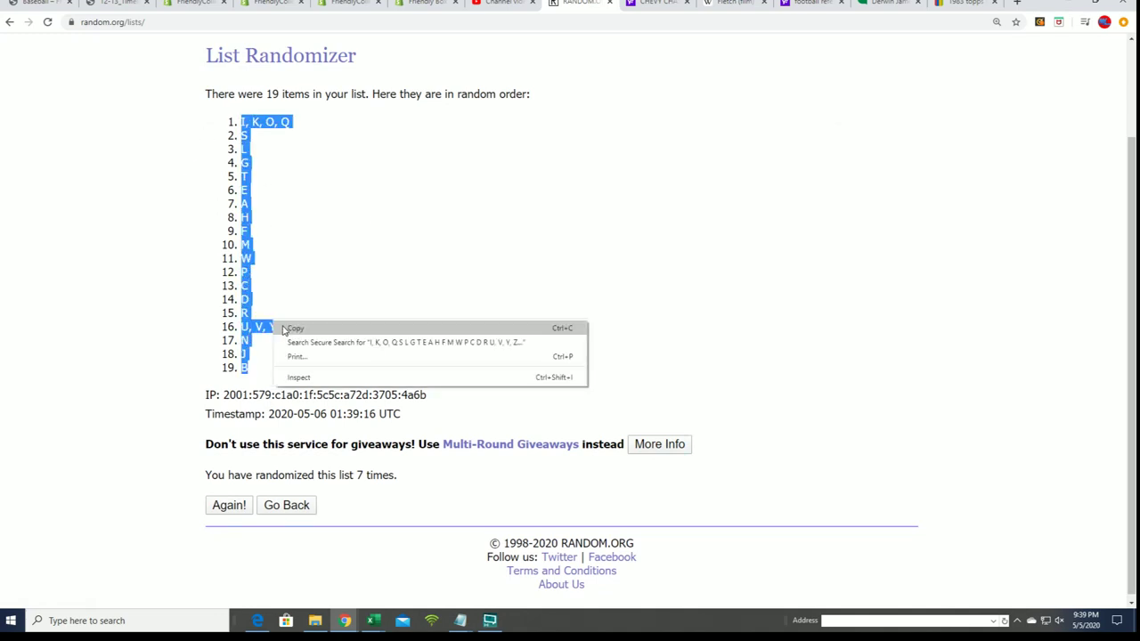
left_click(285, 329)
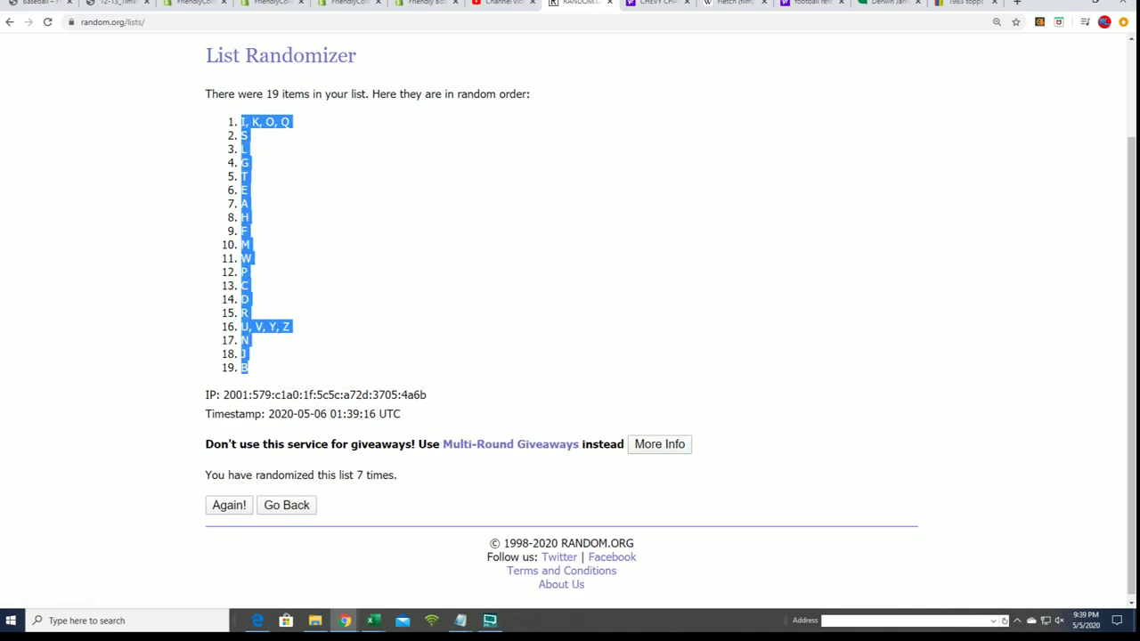
Paste the letter groups into Excel cells B2:B20 as plain text via Paste Special
key("alt+Tab")
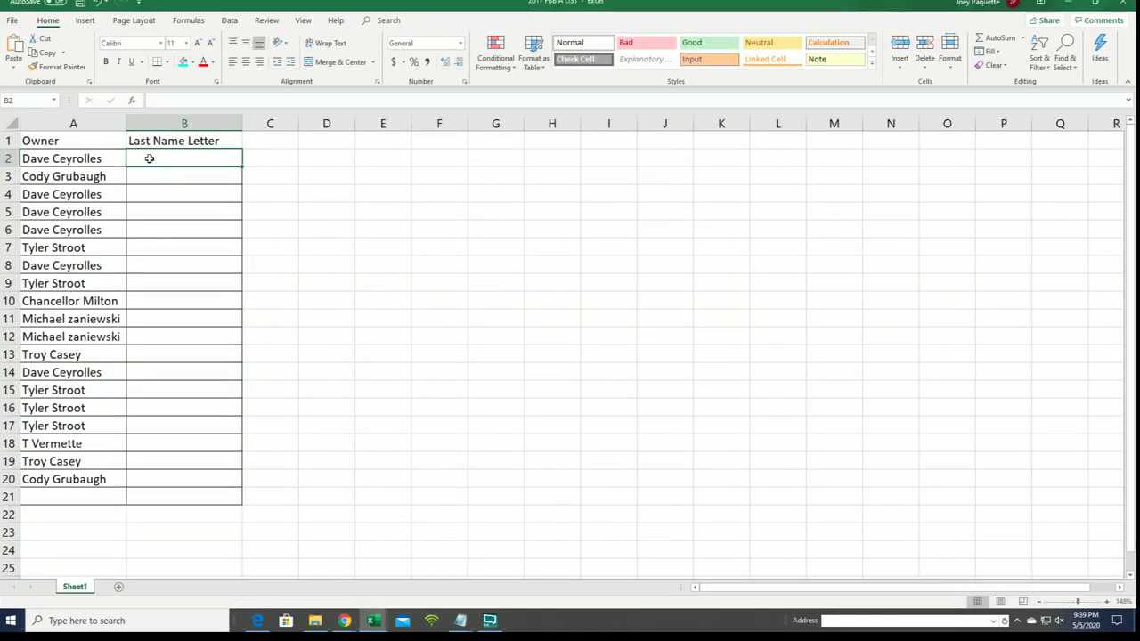
right_click(148, 159)
left_click(178, 225)
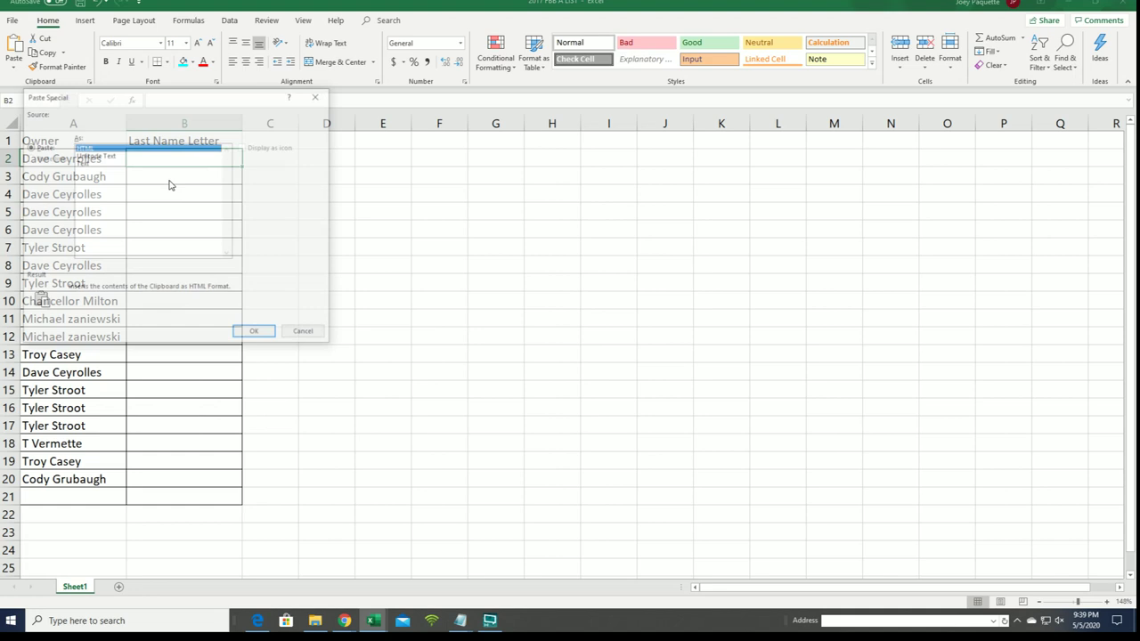
left_click(133, 162)
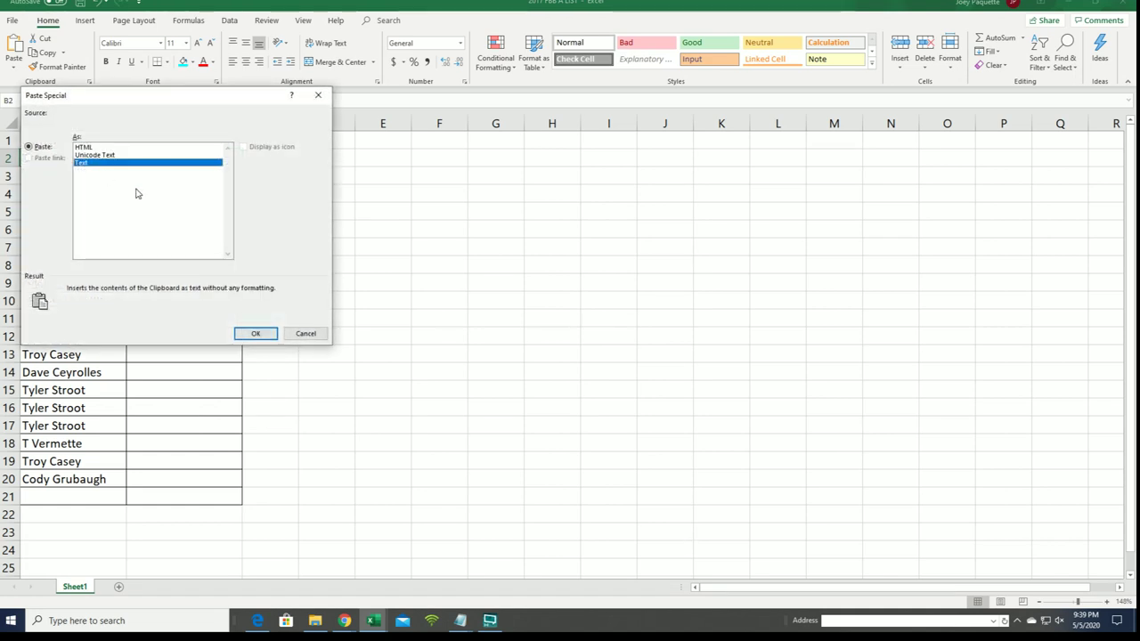
left_click(253, 334)
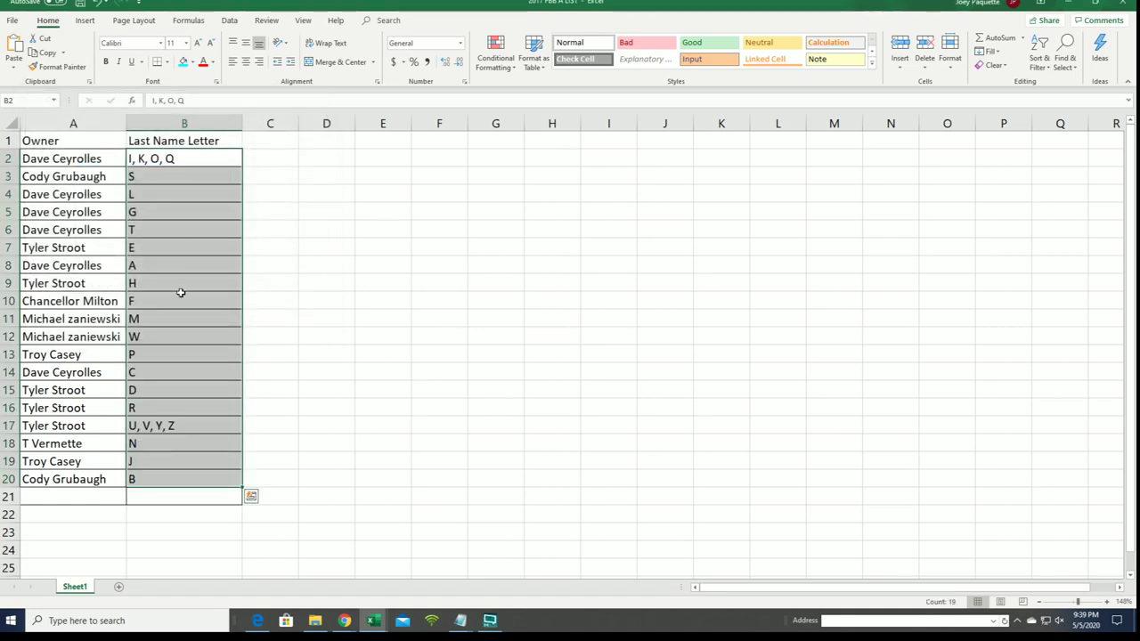